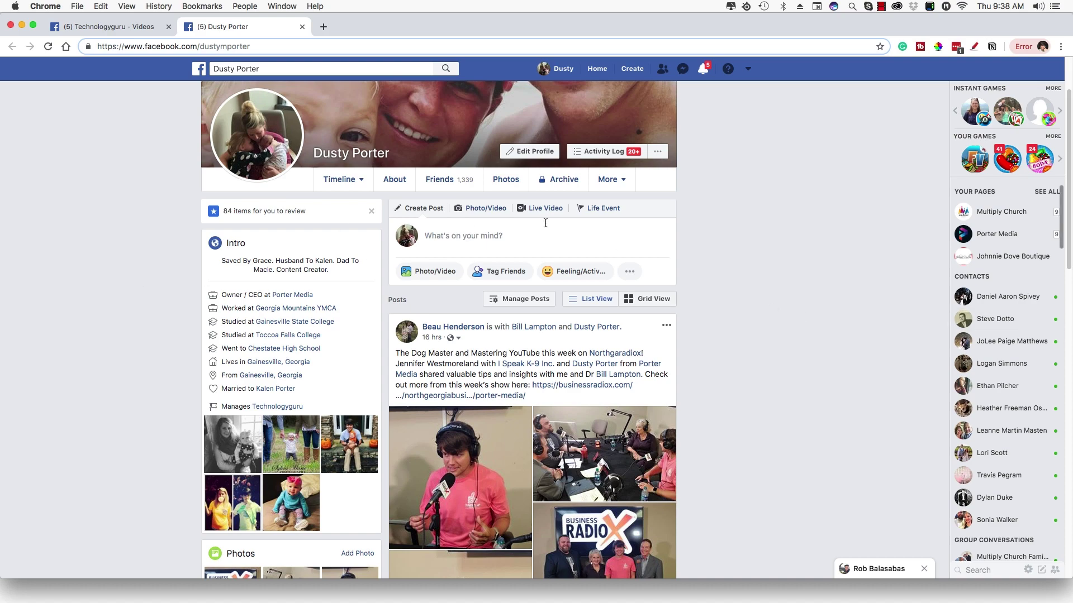
Go to the profile's Videos, filter to Your Videos, and open the baby-carrier video's edit options
left_click(617, 180)
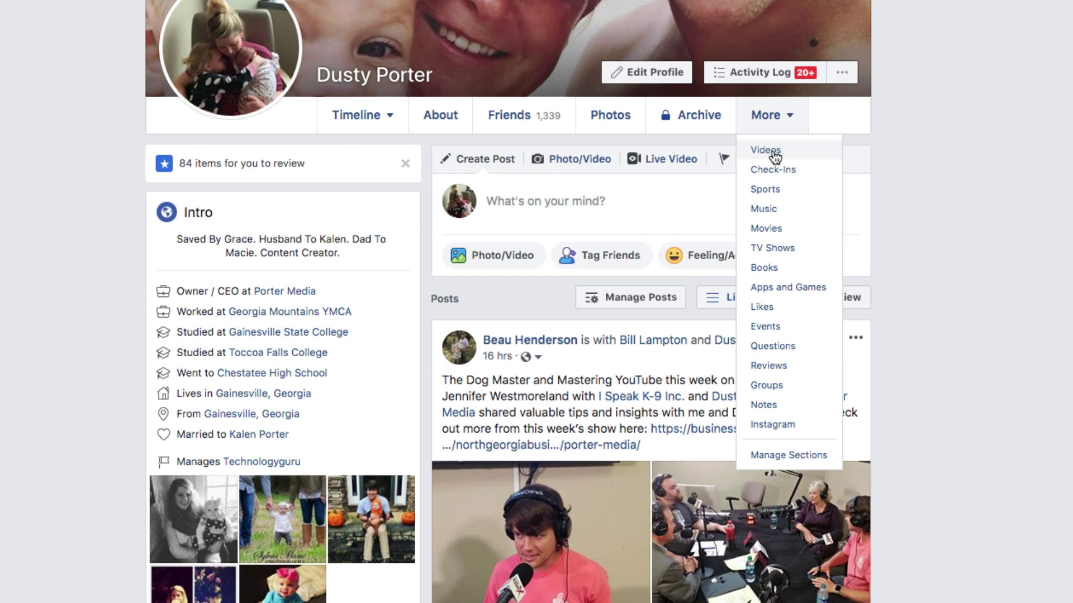
left_click(768, 124)
left_click(765, 151)
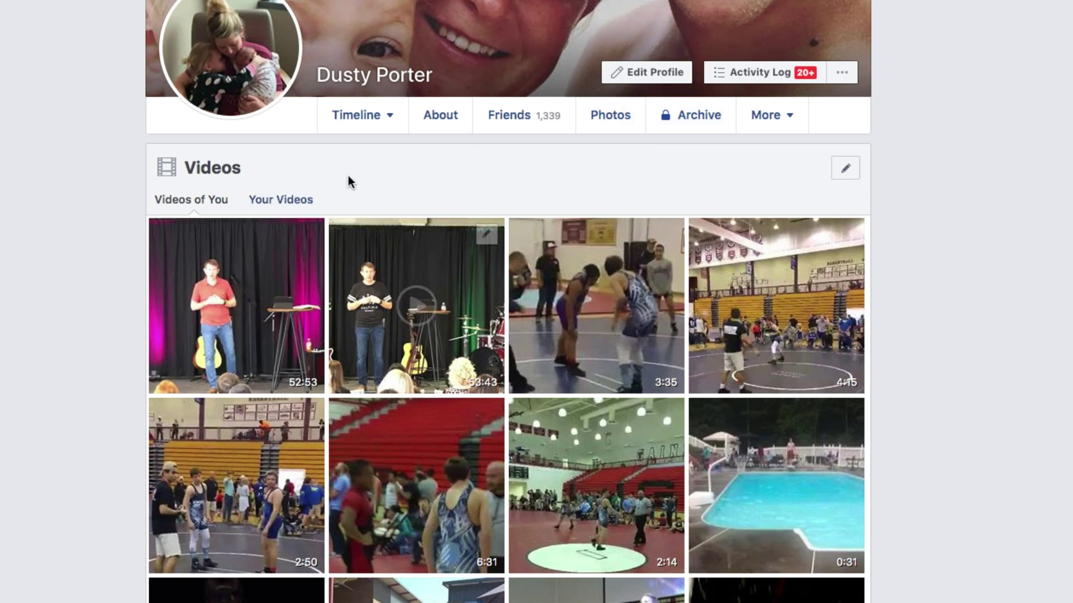
left_click(272, 206)
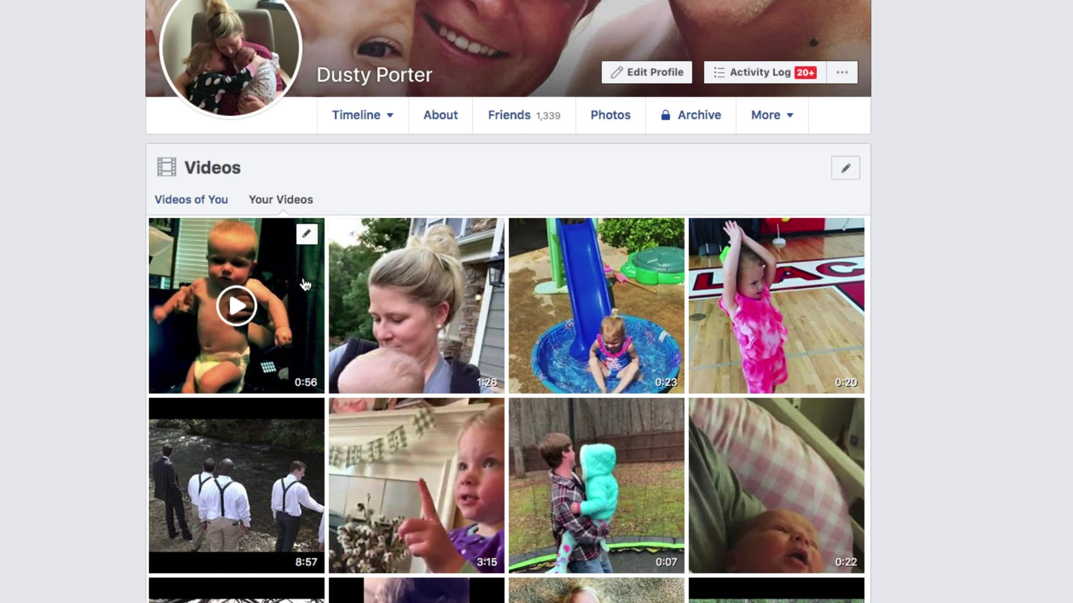
mouse_move(417, 306)
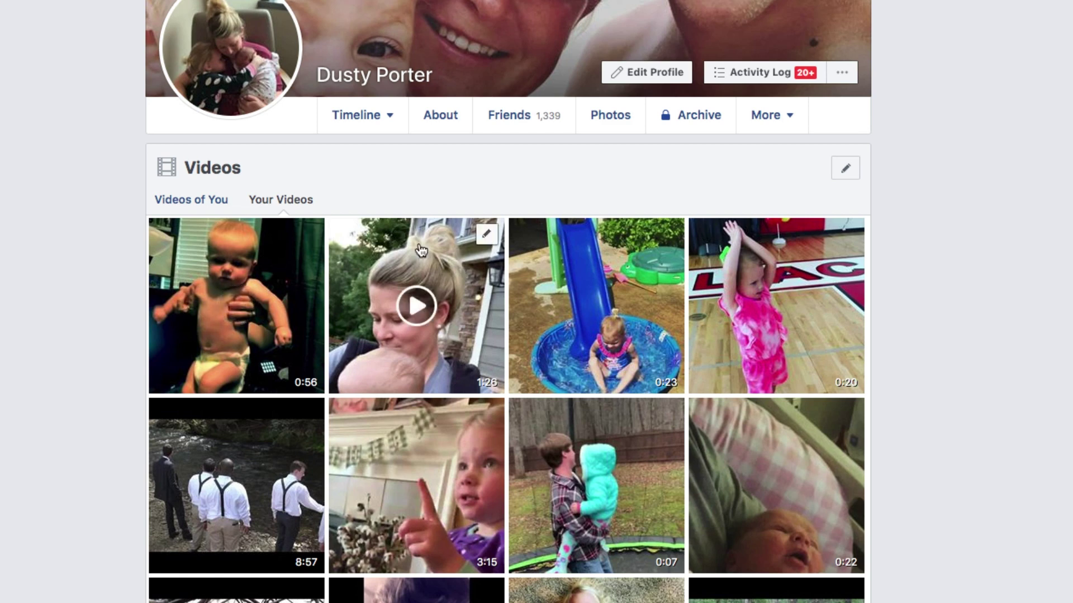
left_click(487, 234)
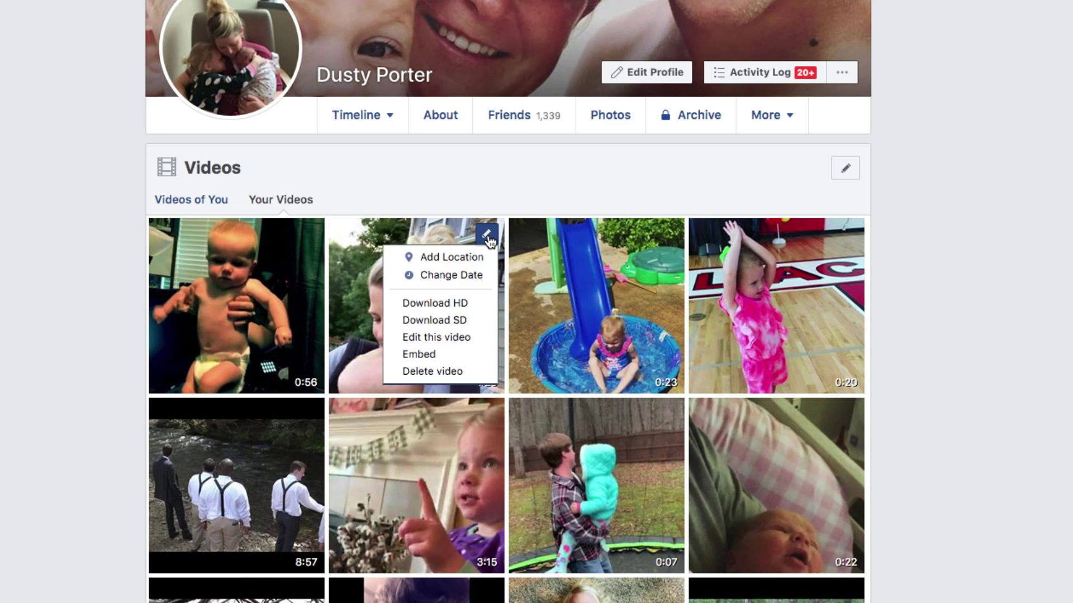
Open the baby-carrier video's Edit Video form and step the thumbnail back to frame 2 of 10
left_click(431, 337)
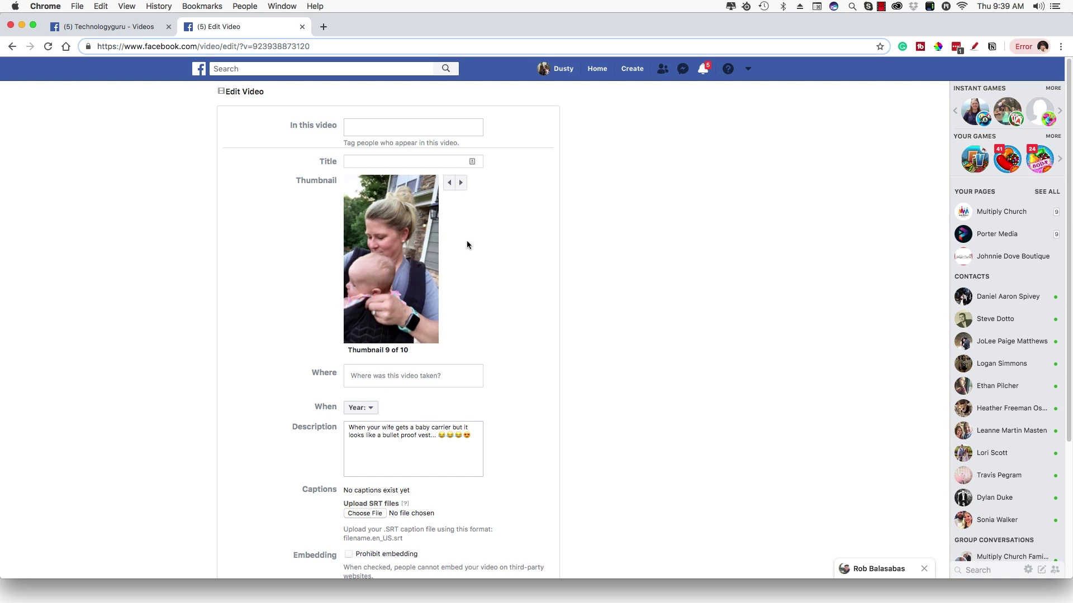
left_click(450, 185)
left_click(451, 184)
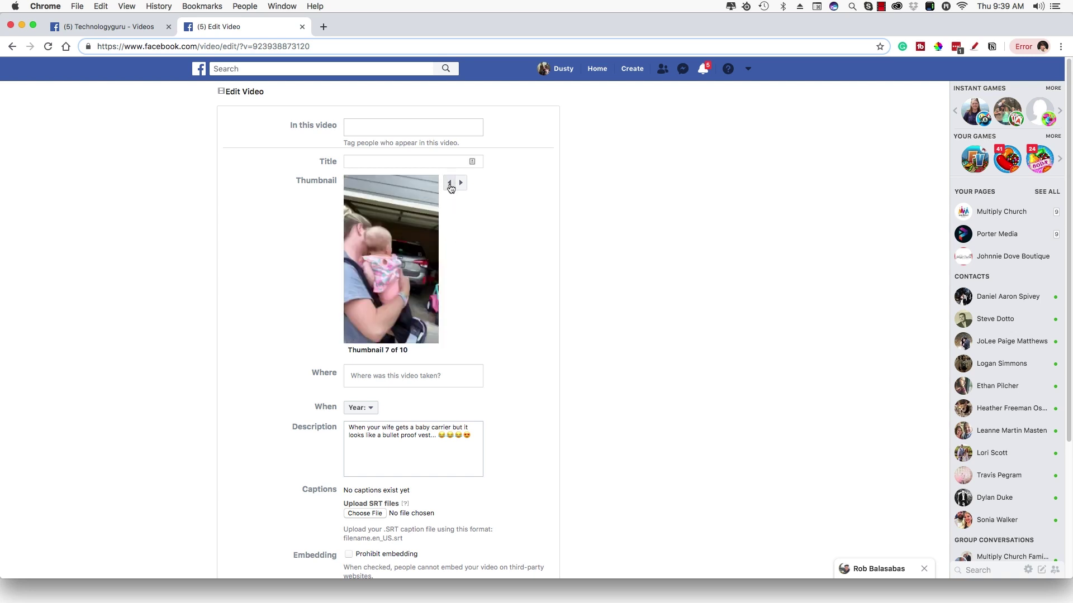
left_click(450, 184)
left_click(451, 184)
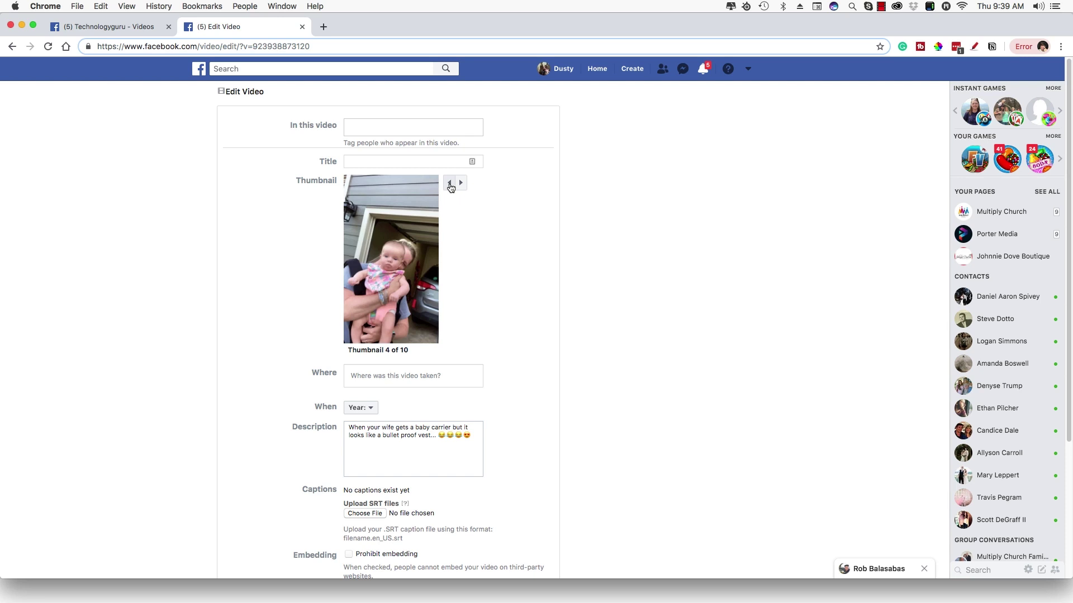
left_click(451, 185)
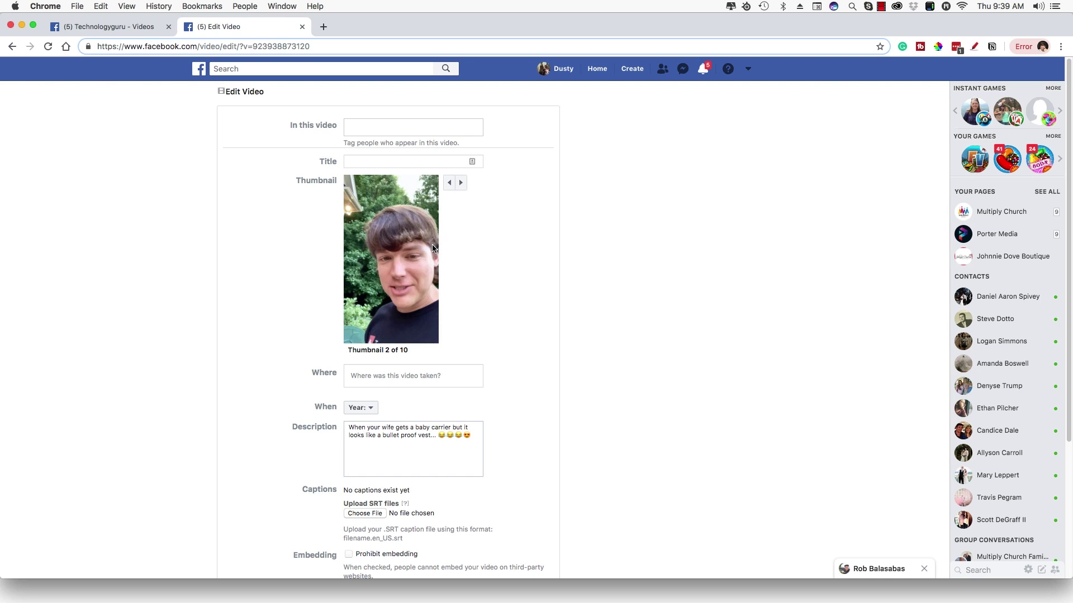
Title the baby-carrier video 'Click At Your Own Risk :)' from the suggestions and save the edits
left_click(369, 161)
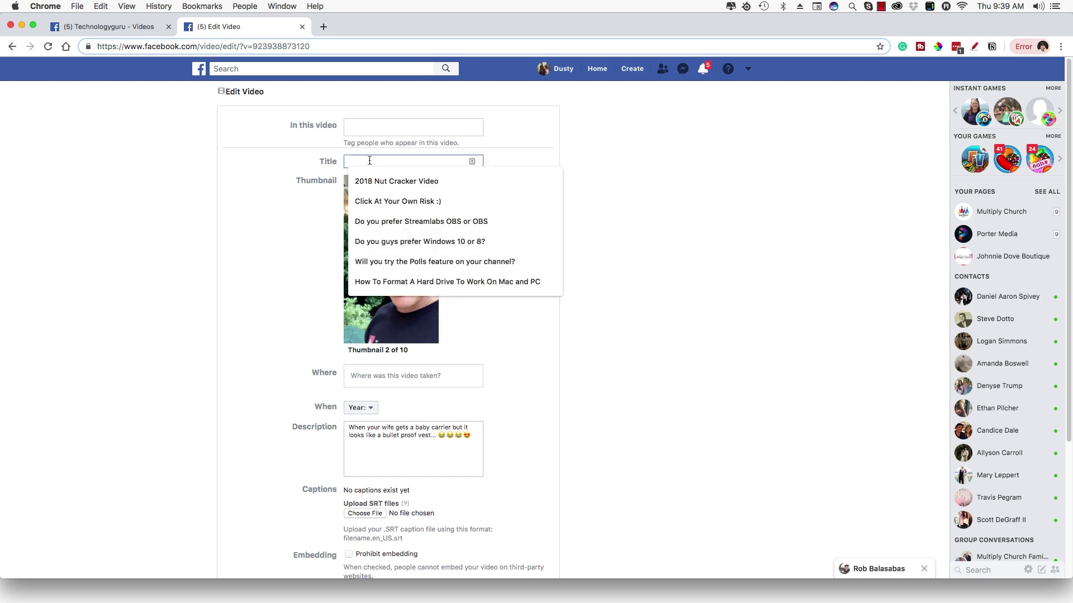
left_click(388, 203)
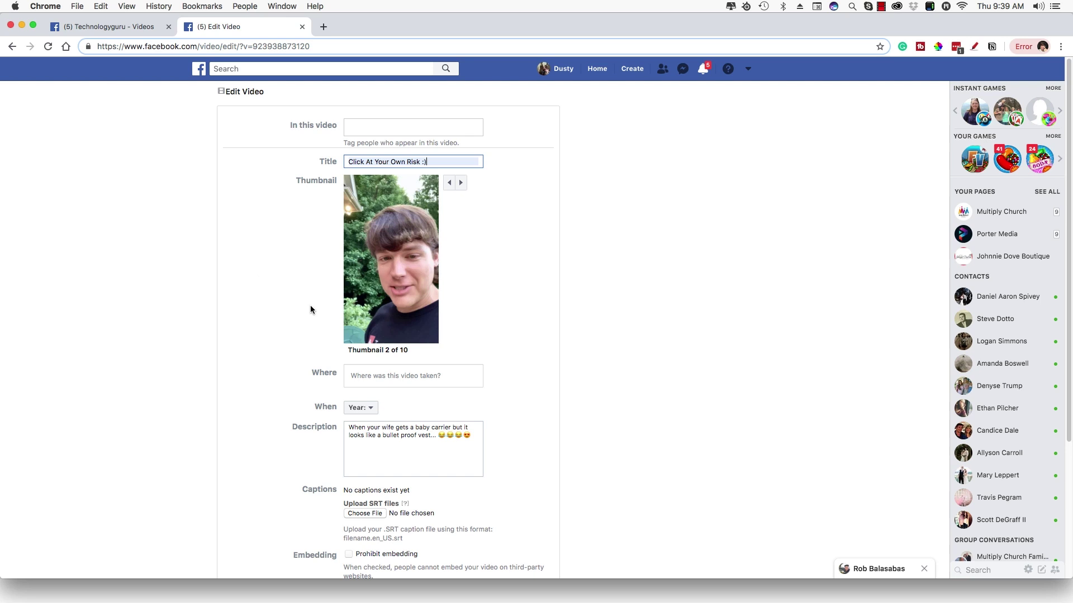
scroll(310, 305, "down", 5)
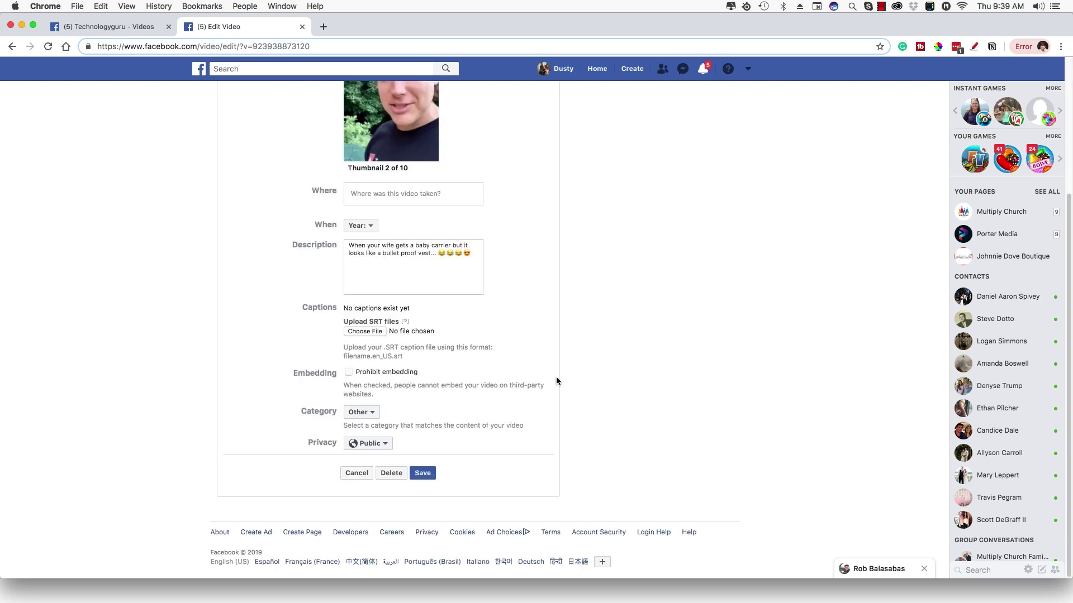
left_click(424, 477)
Open the StreamLabs OBS Full Tutorial And Overview video from Technologyguru's Videos and show its post options
left_click(107, 27)
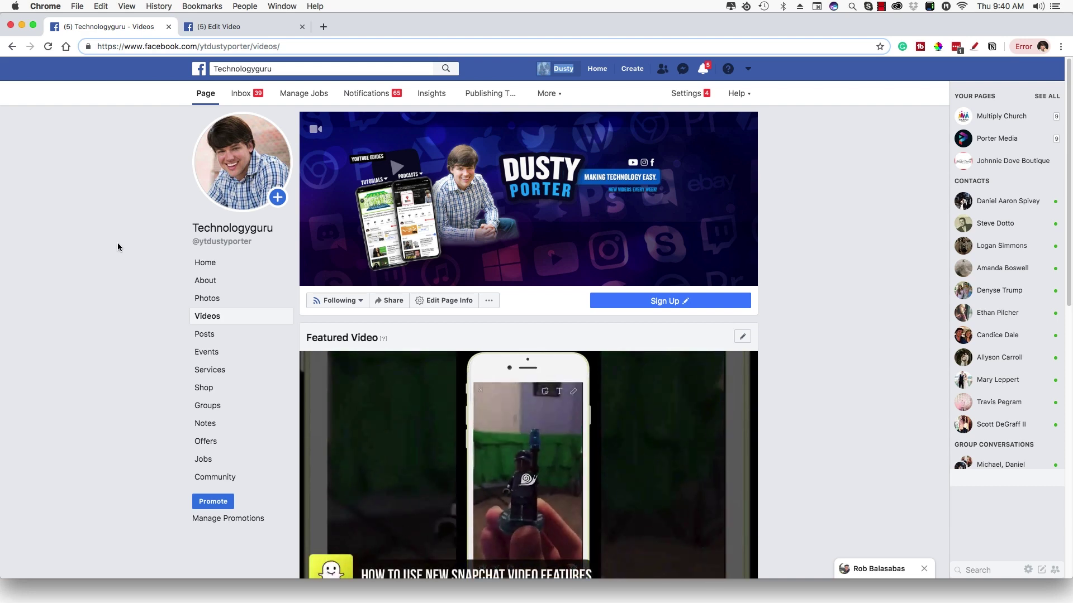
scroll(207, 313, "down", 2)
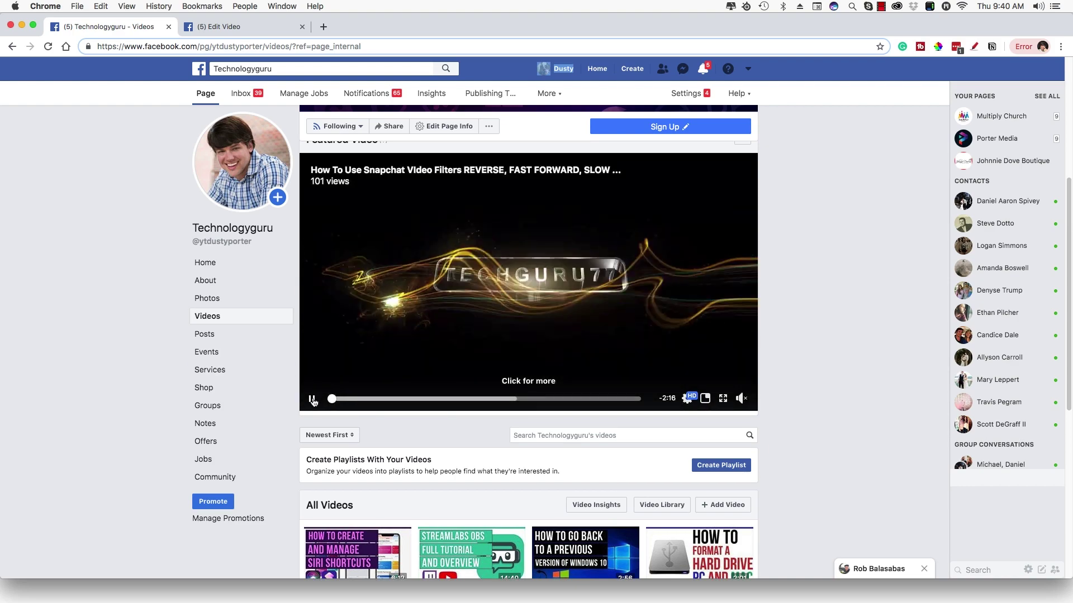
left_click(313, 401)
scroll(166, 337, "down", 6)
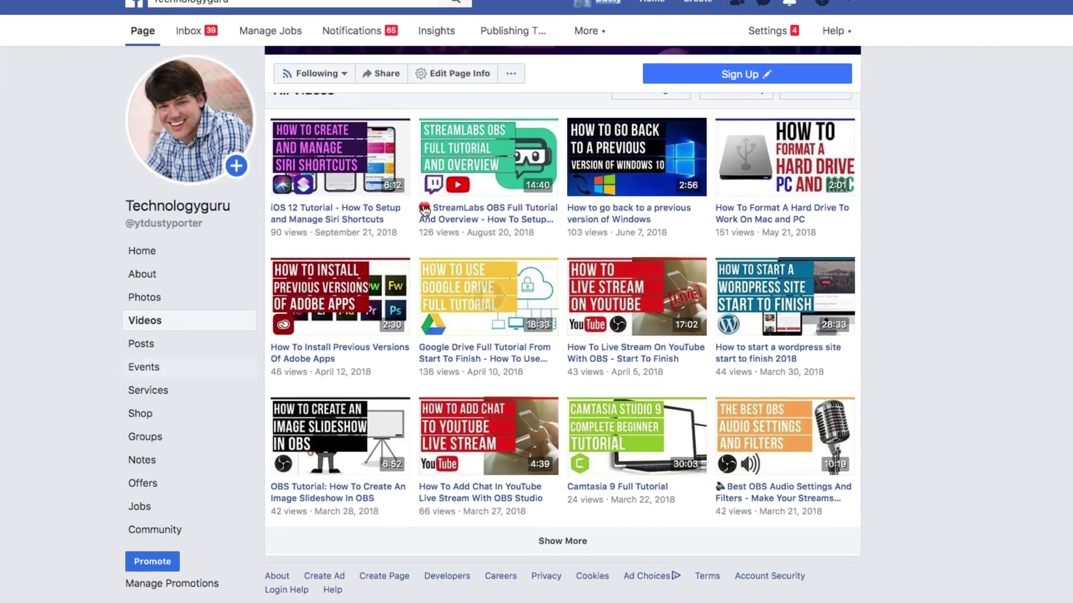
scroll(424, 210, "up", 2)
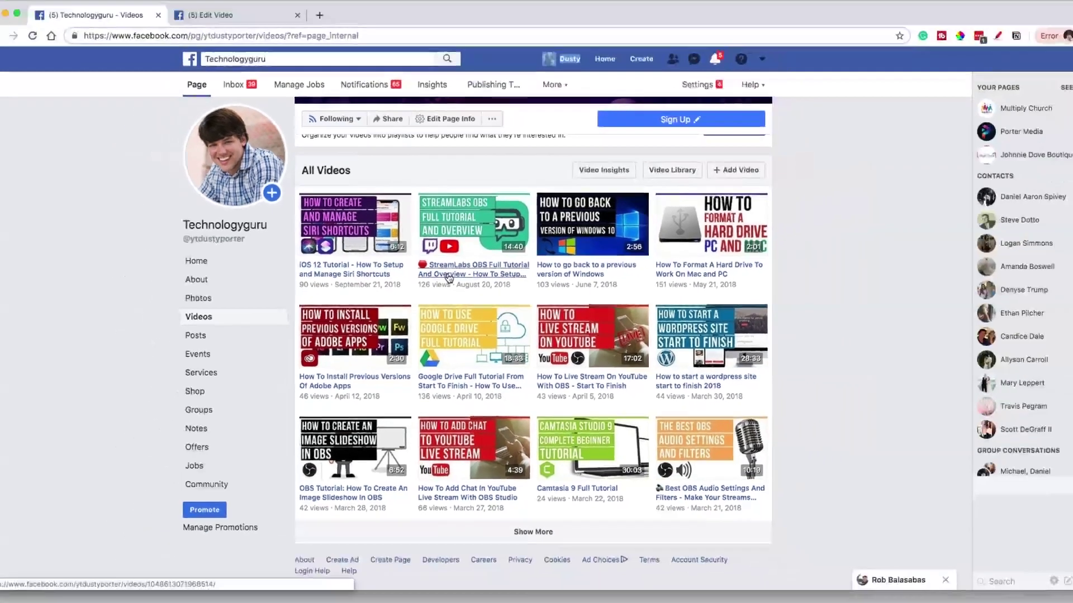
left_click(448, 275)
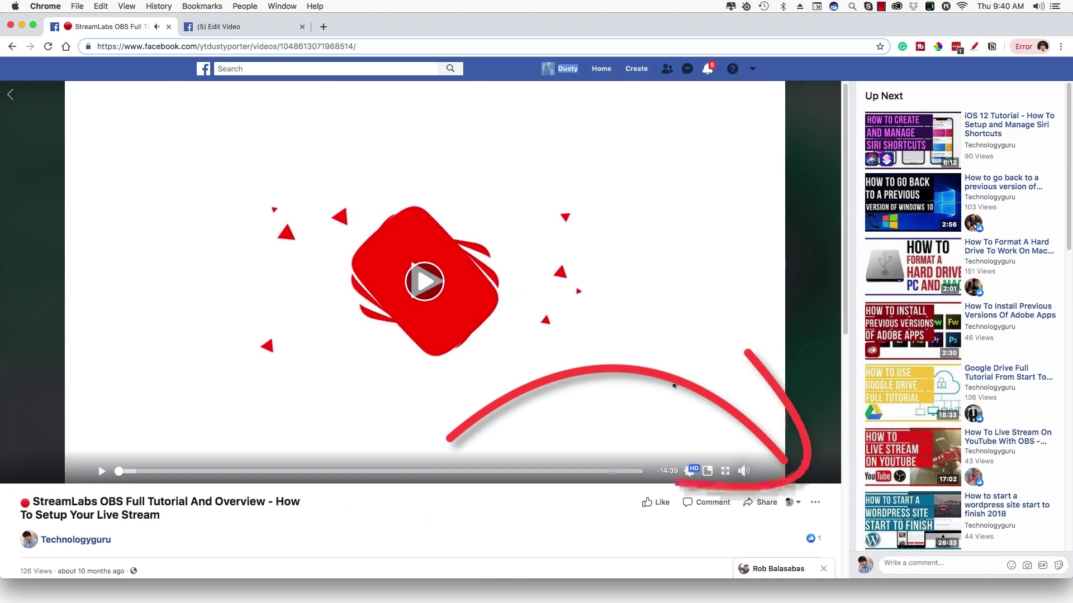
left_click(816, 505)
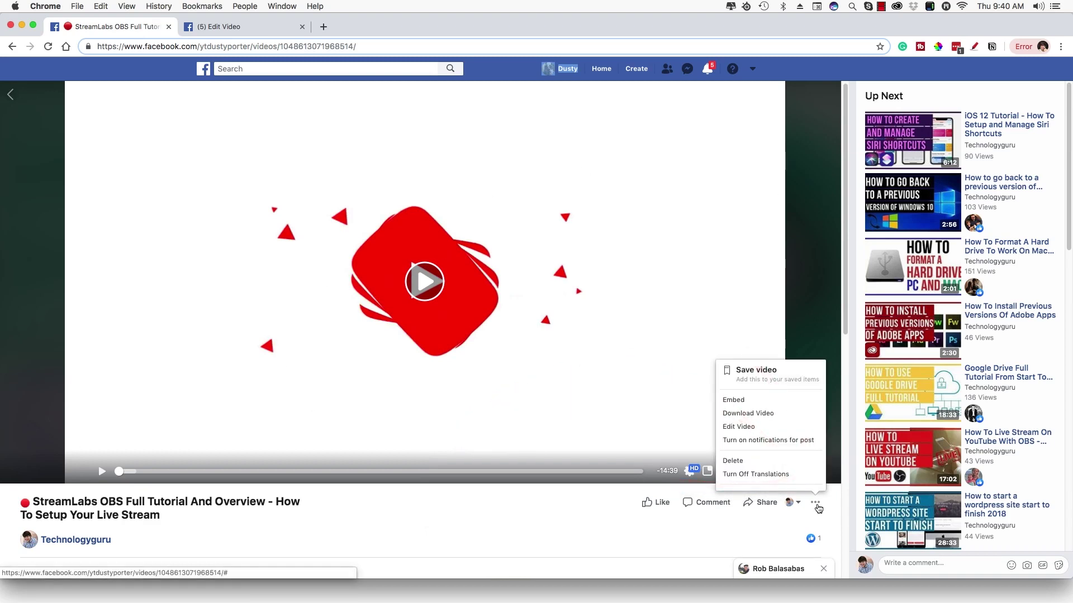
Open the StreamLabs video's thumbnail settings in Edit Video, trying then cancelling a custom image upload
left_click(758, 428)
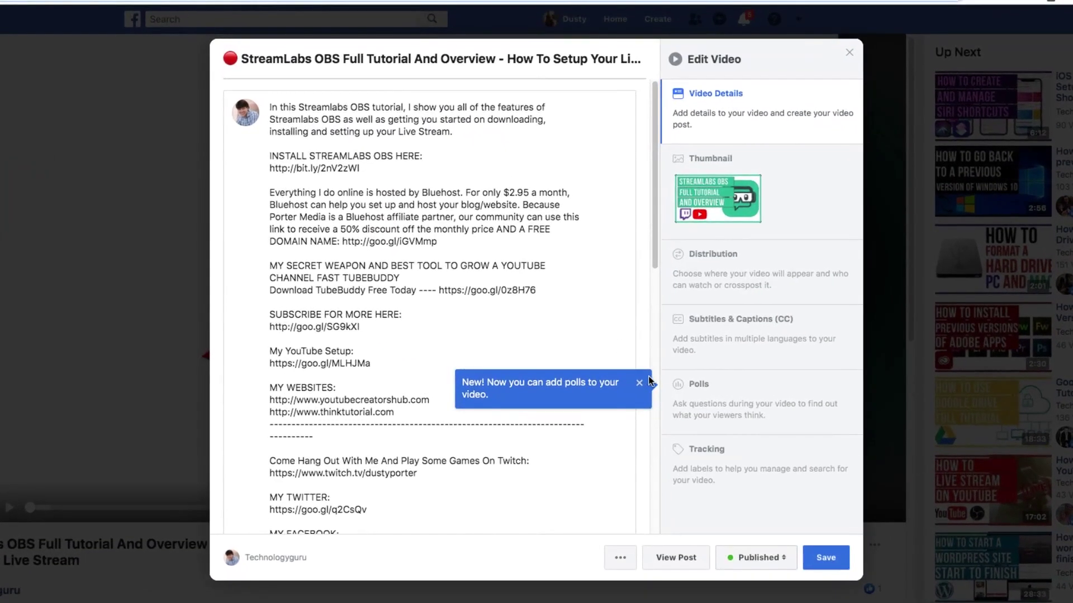
left_click(639, 383)
left_click(788, 206)
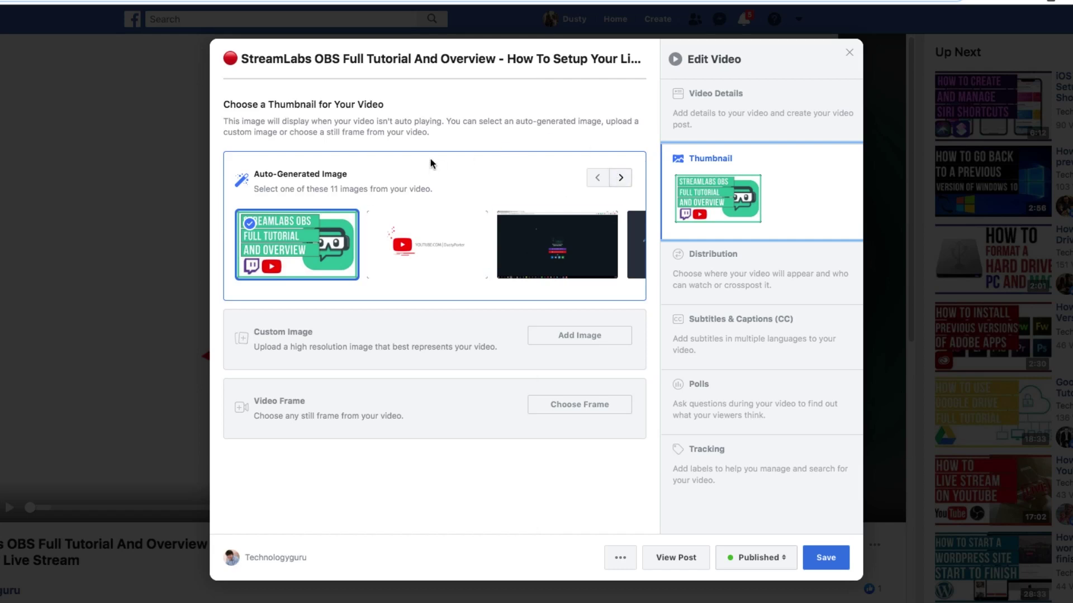
left_click(354, 337)
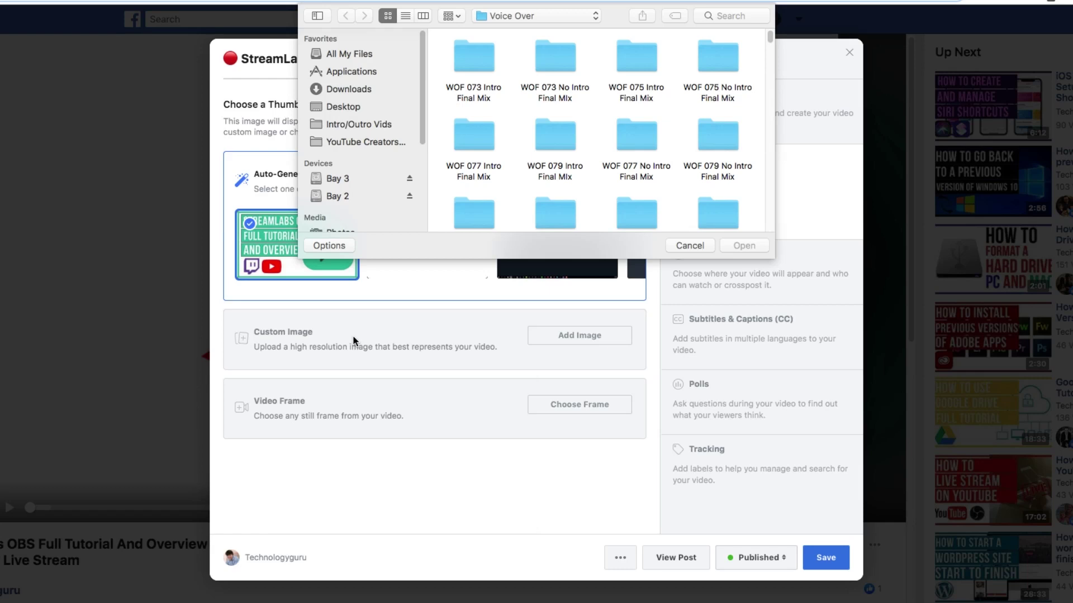
left_click(688, 246)
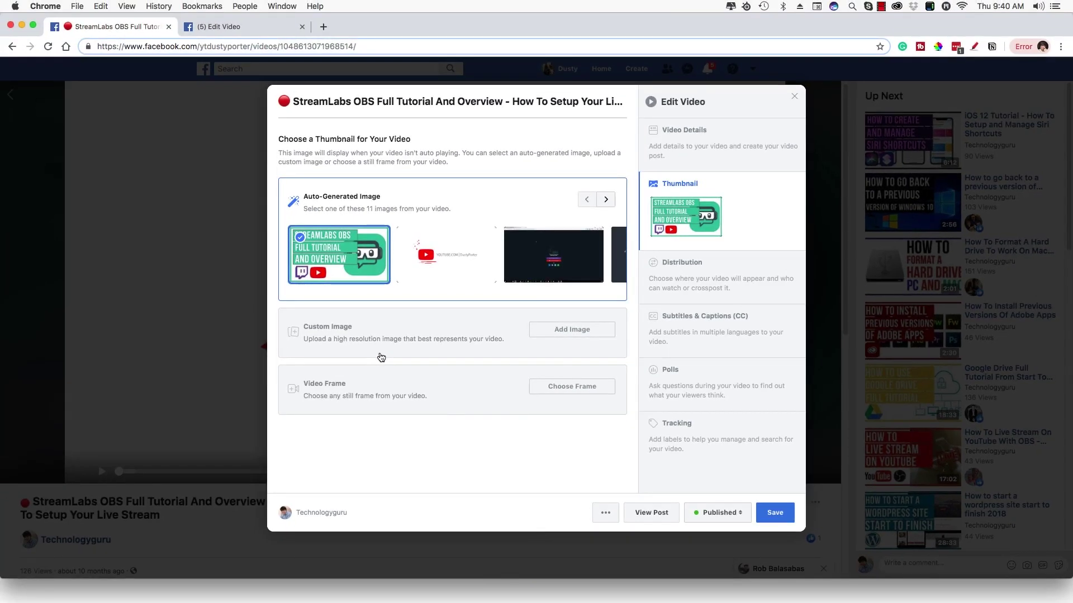
Choose the 00:01:56 Streamlabs dashboard frame as the StreamLabs video's thumbnail and save it
left_click(393, 395)
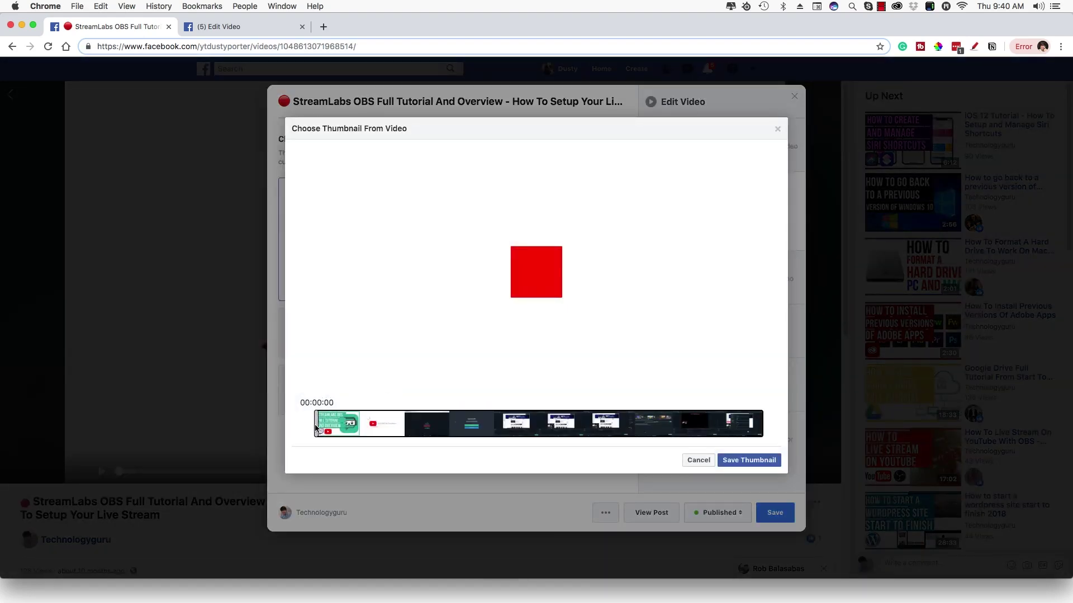
mouse_move(316, 429)
left_mouse_down()
mouse_move(402, 429)
mouse_move(375, 430)
left_mouse_up()
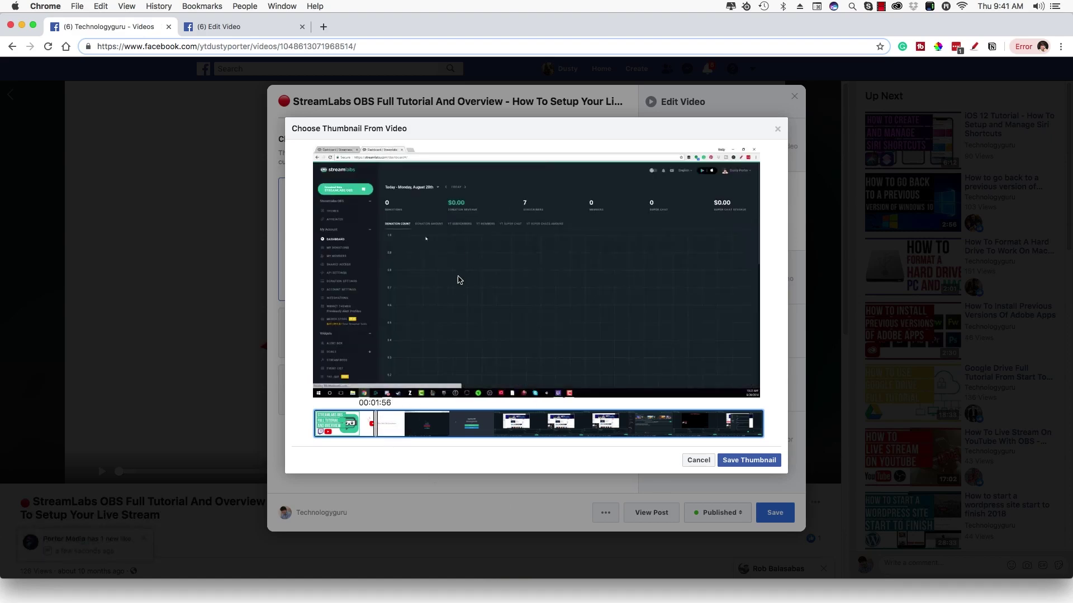
left_click(756, 461)
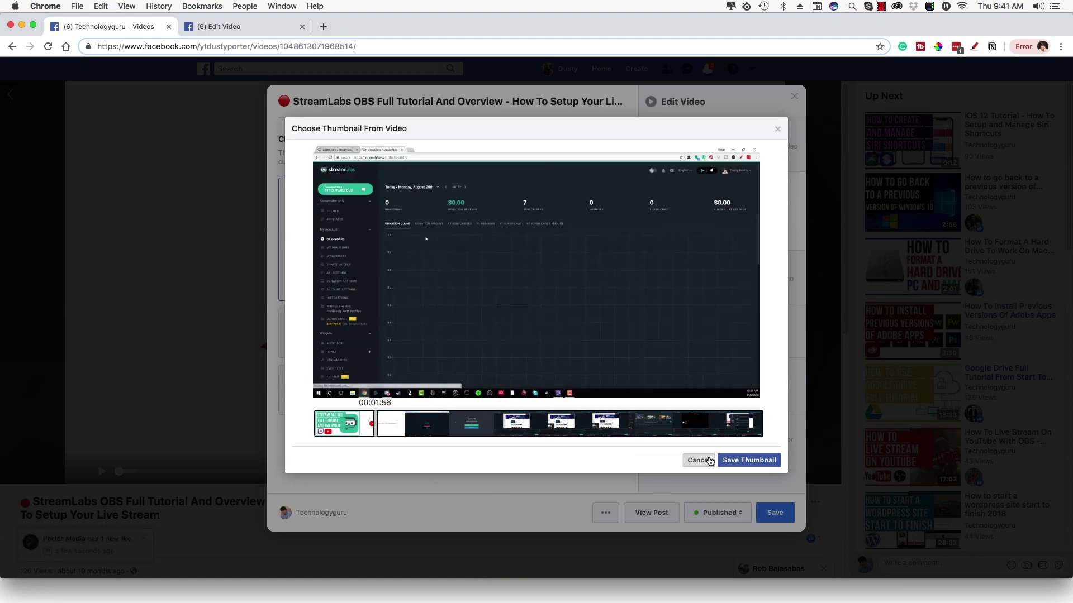